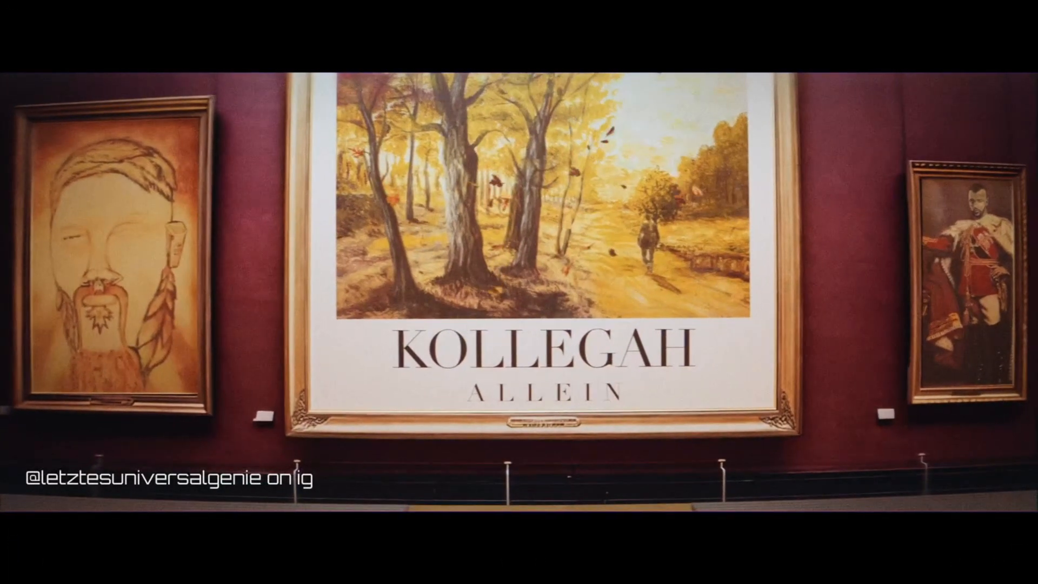
Step: Pause and close the gallery video, and switch to Topaz Gigapixel AI in a maximized window
key("space")
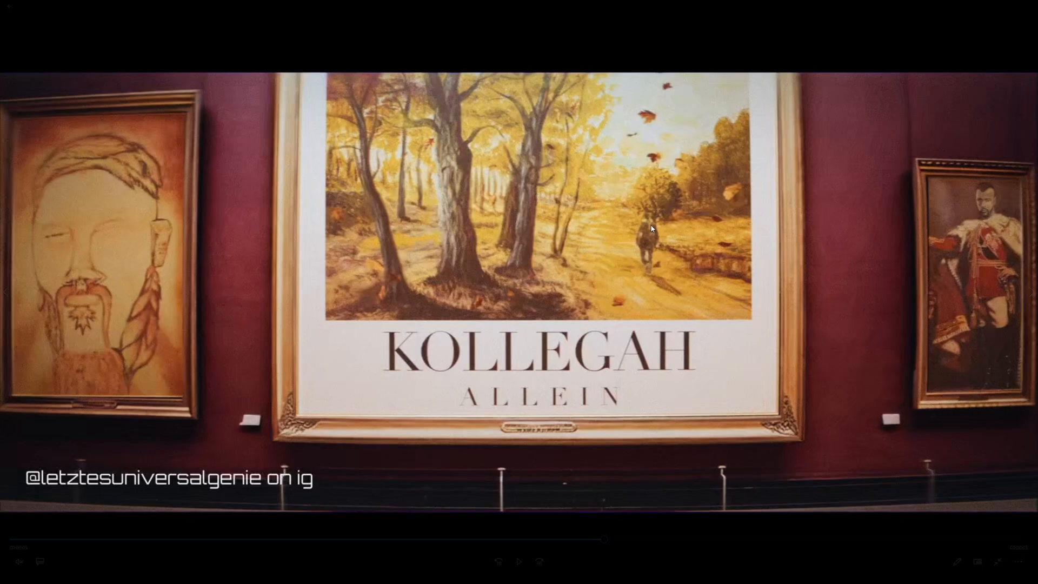
left_click(1035, 4)
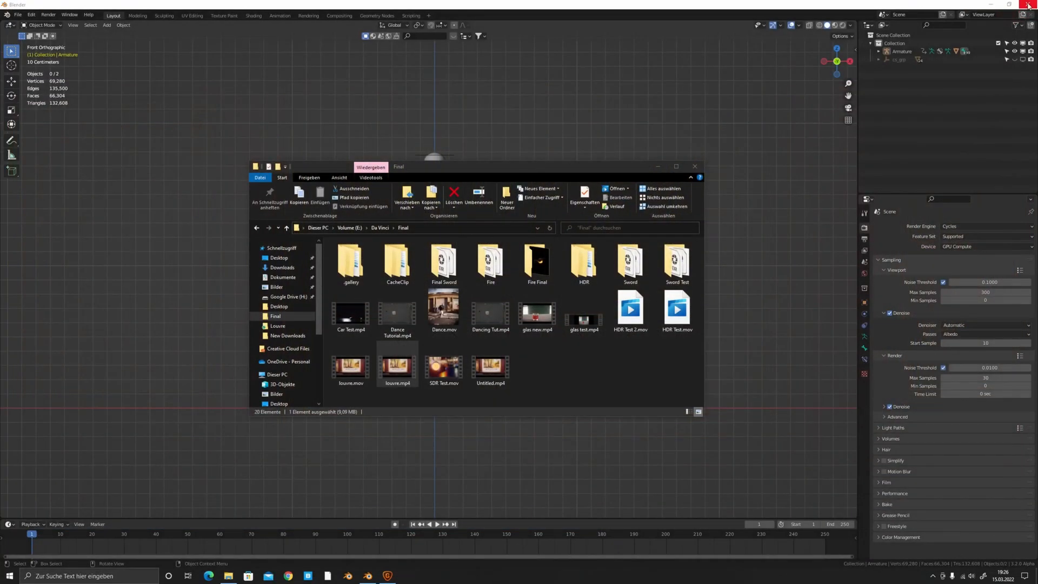
left_click(388, 575)
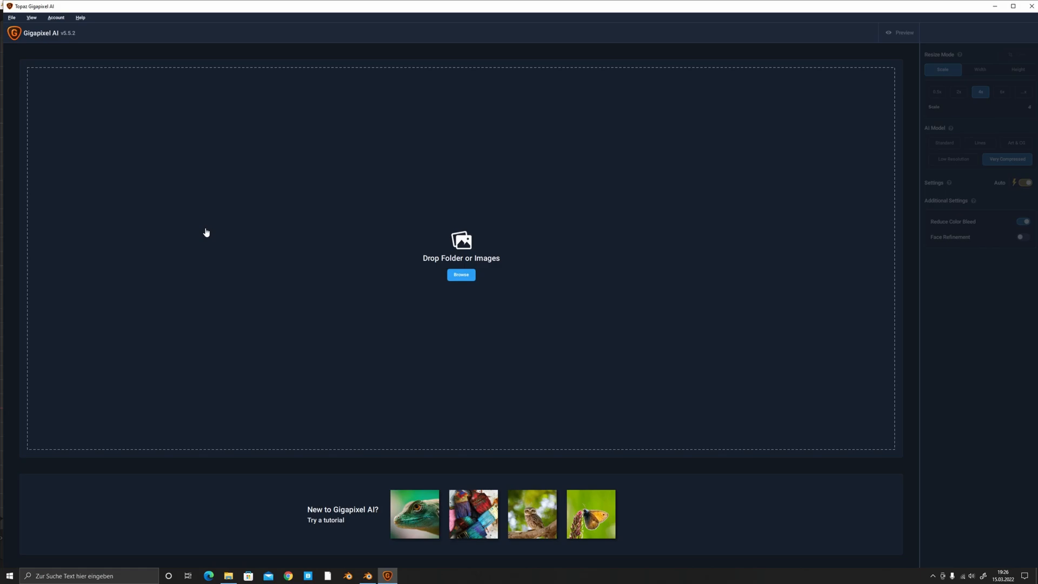
left_click(1014, 6)
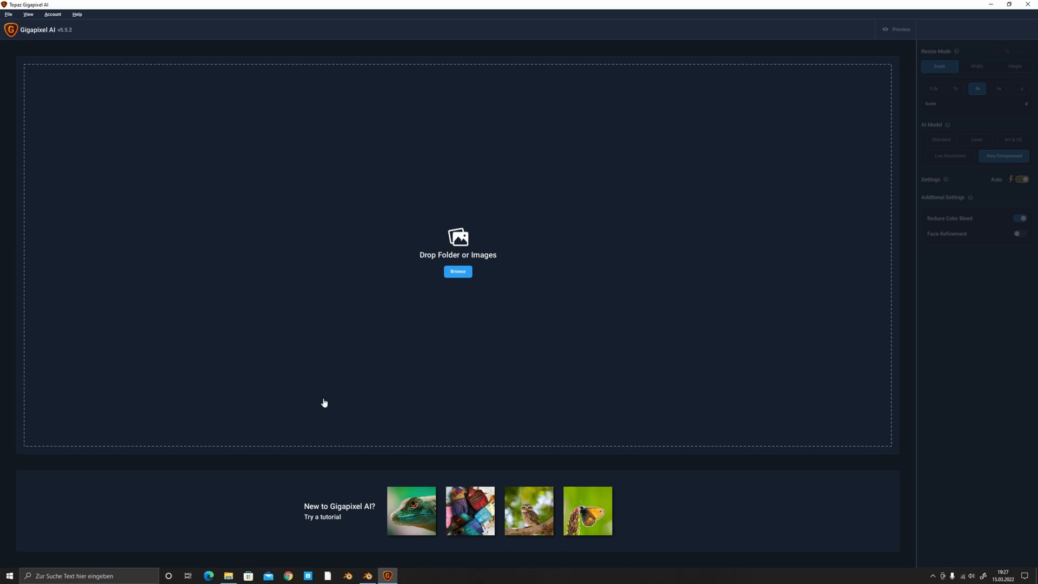
left_click(366, 575)
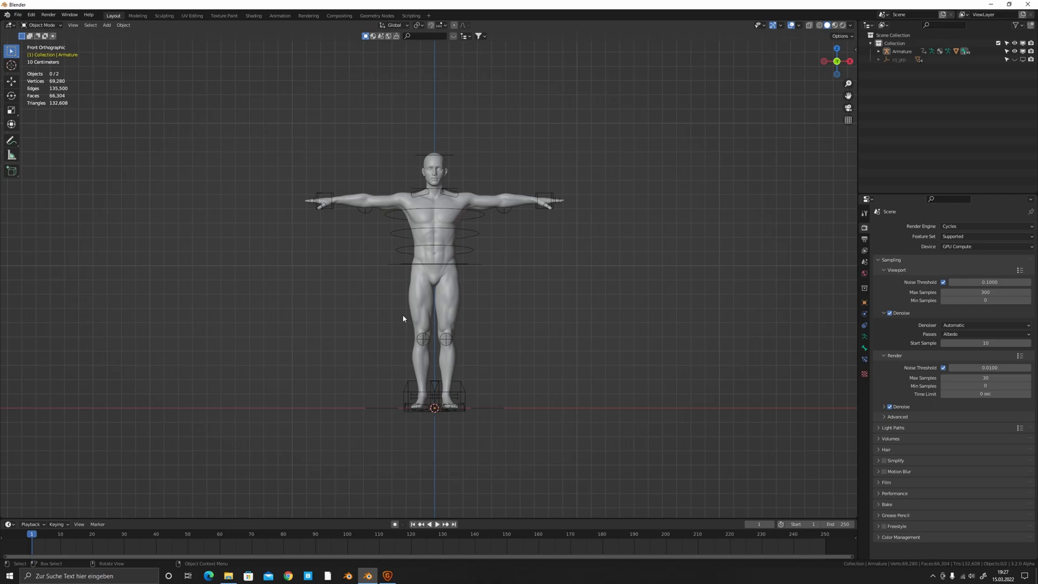
left_click(387, 575)
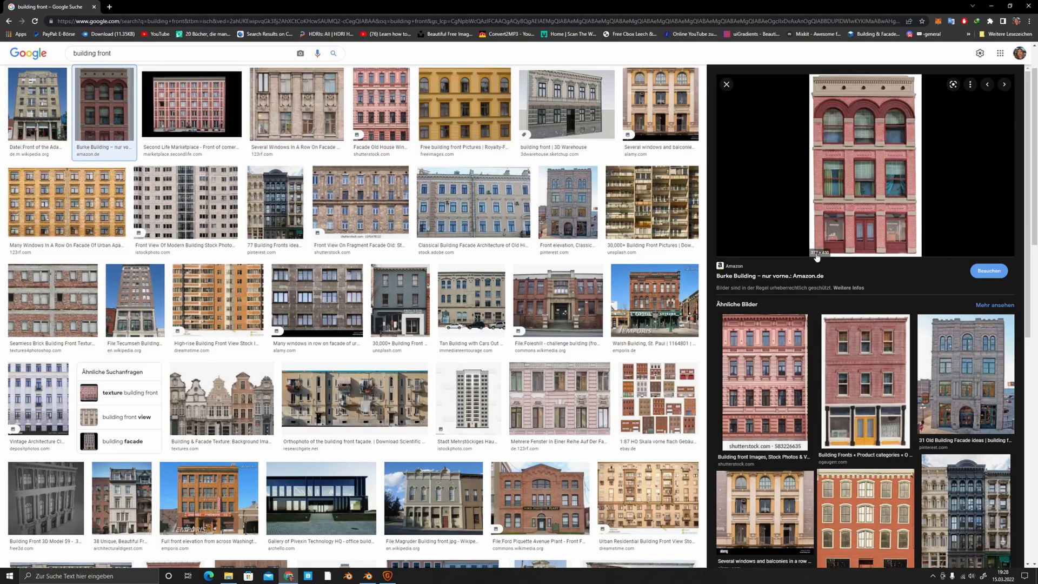
right_click(864, 165)
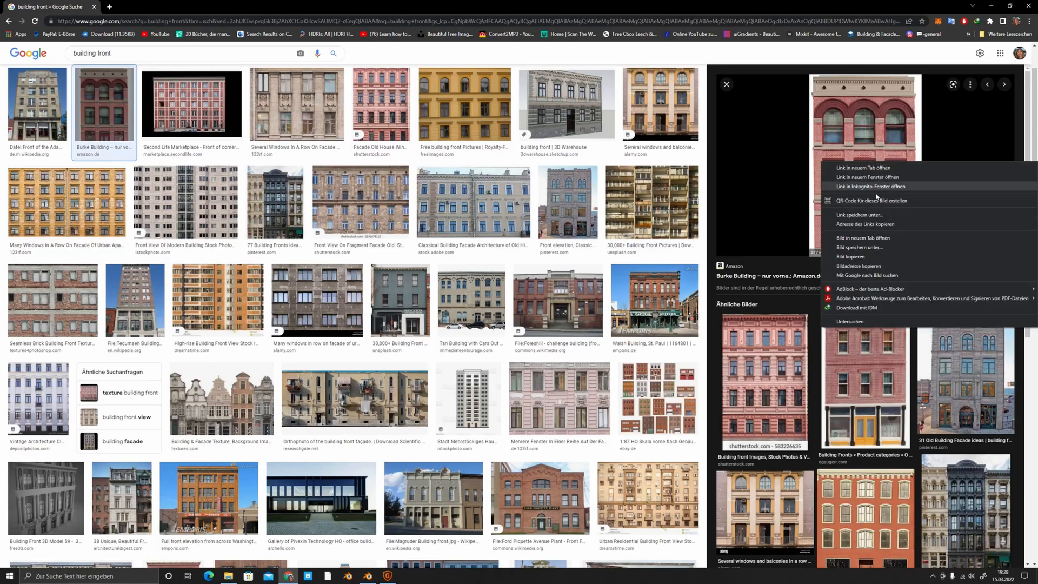
left_click(873, 258)
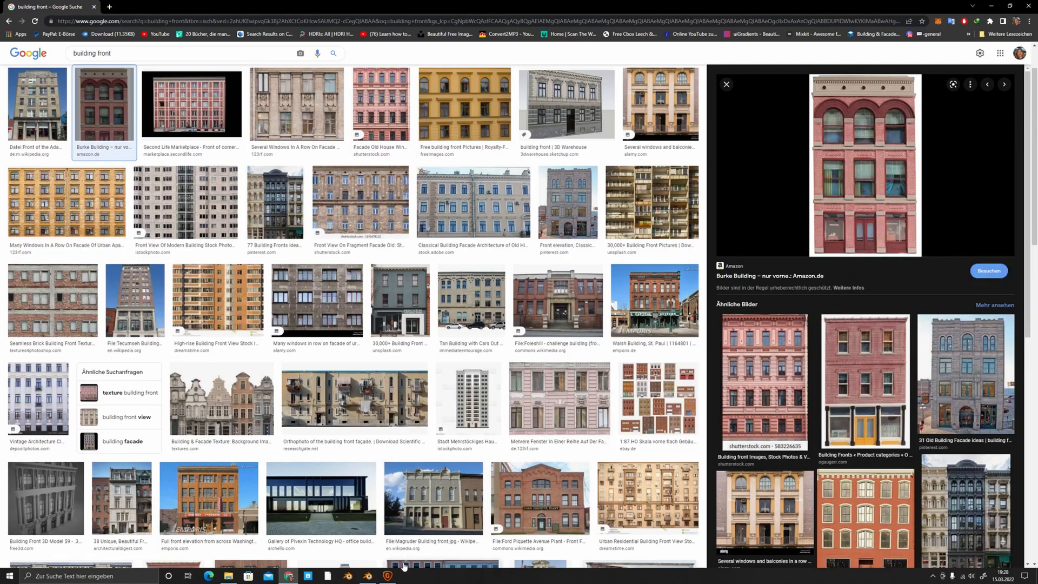
left_click(388, 576)
left_click(379, 319)
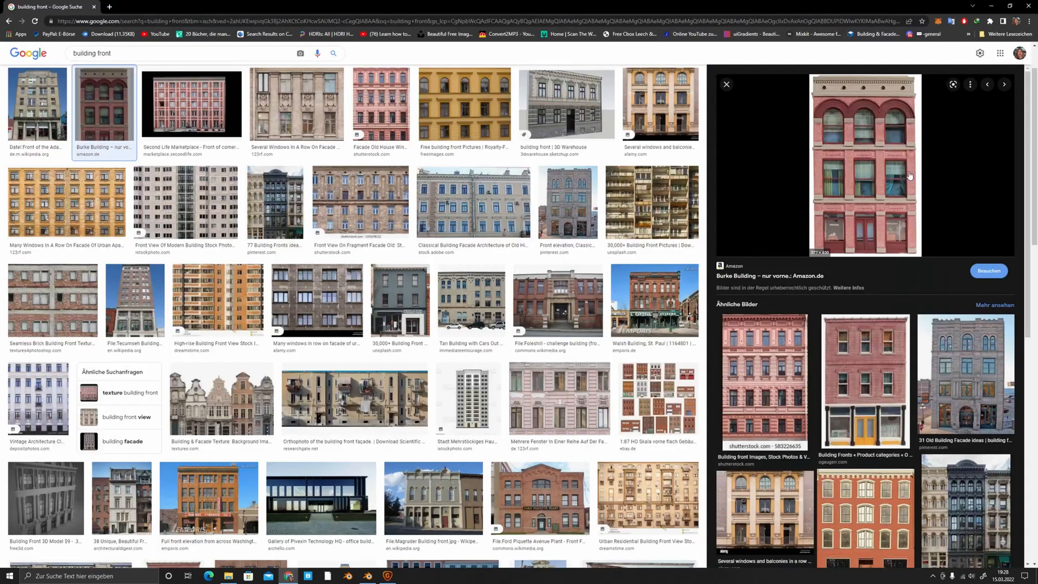
Step: Save the Burke Building facade image as a JPEG in the New Downloads folder and load it into Topaz Gigapixel AI
right_click(910, 176)
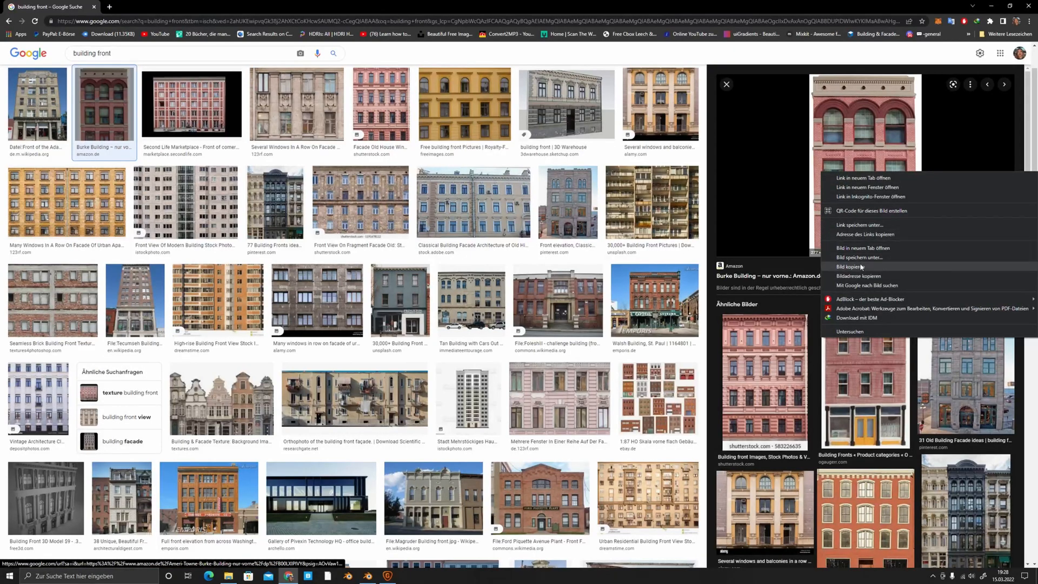
left_click(855, 258)
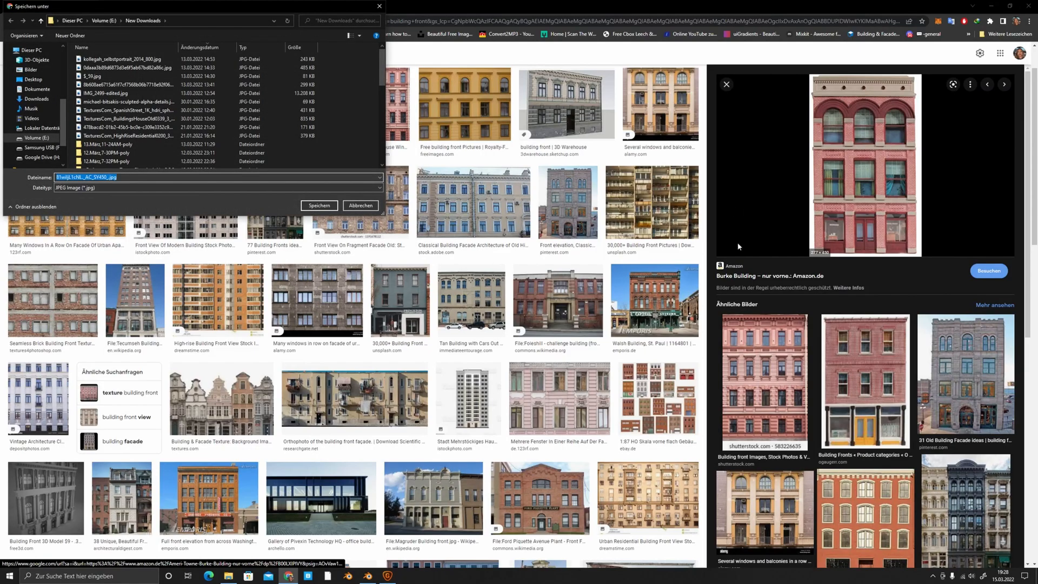
left_click(316, 208)
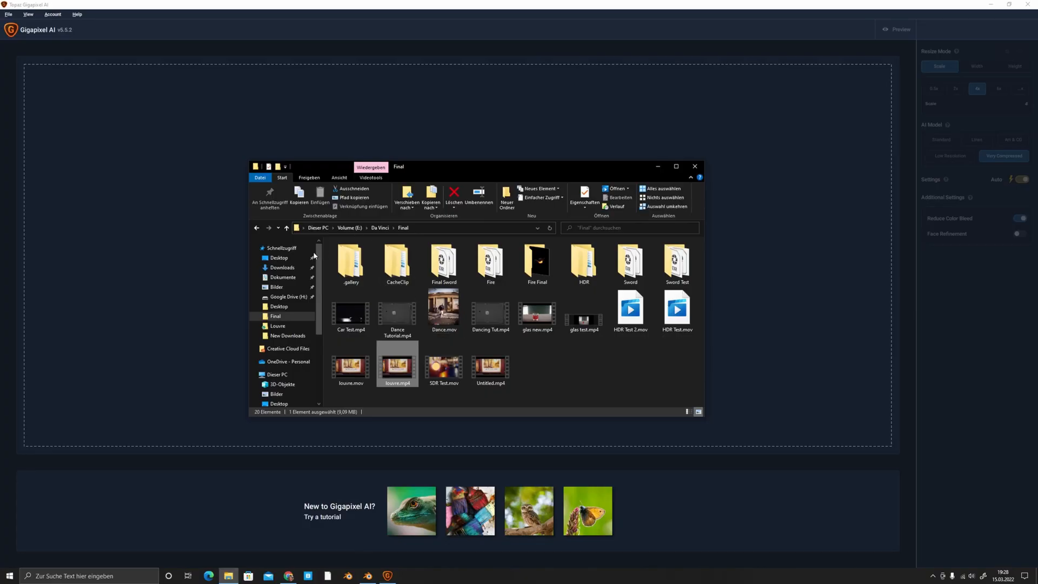
left_click(274, 337)
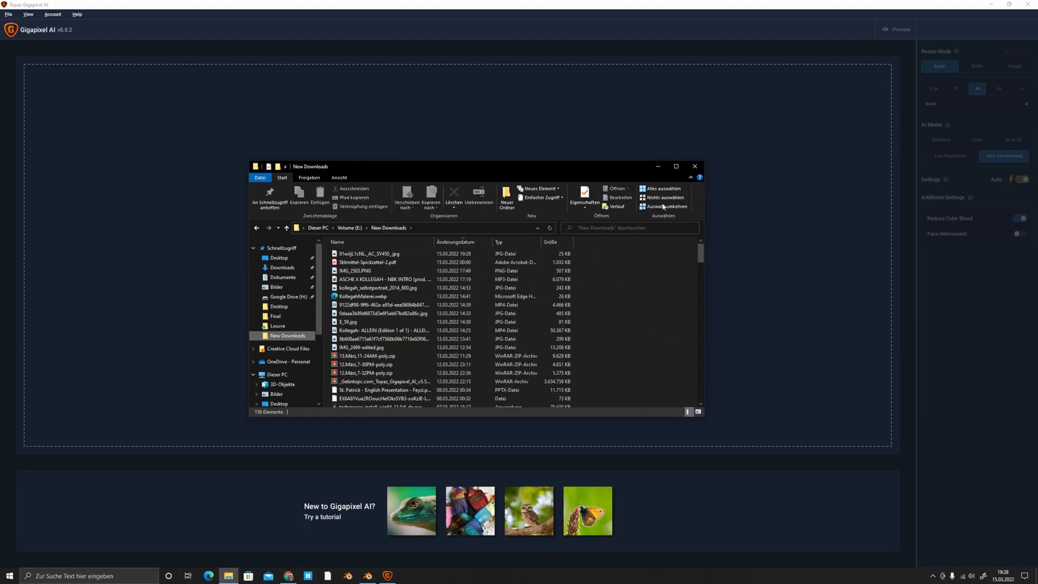
left_click_drag(431, 255, 305, 233)
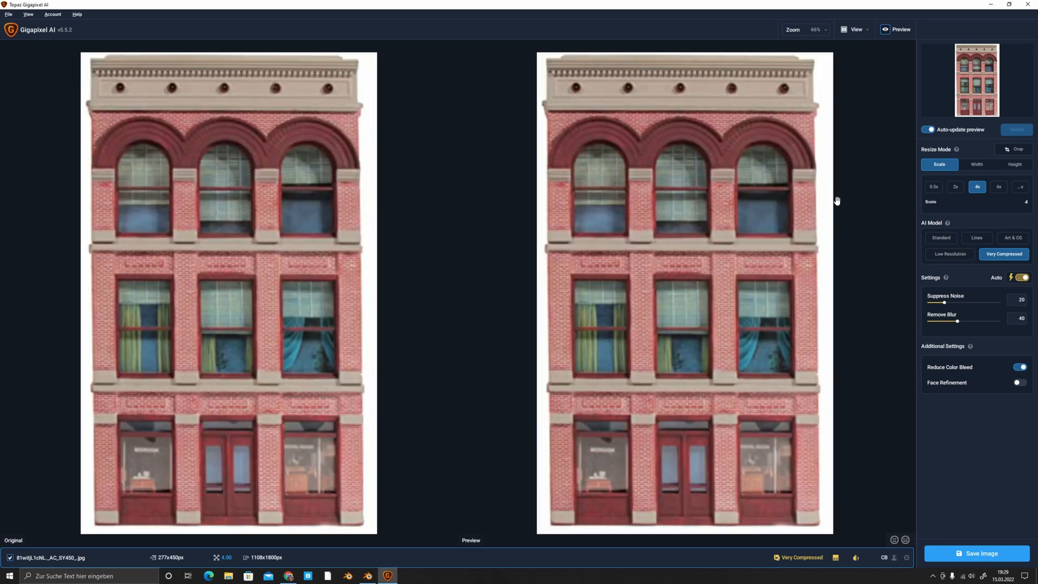
Step: Set the facade's resize mode to Scale with a 6x enlargement
left_click(984, 165)
left_click(1013, 165)
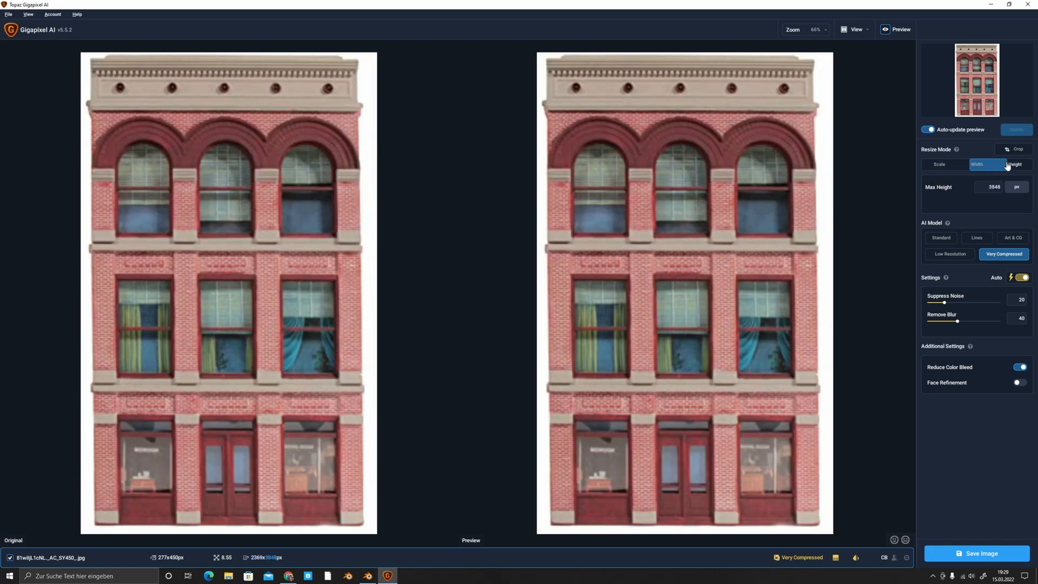
left_click(936, 166)
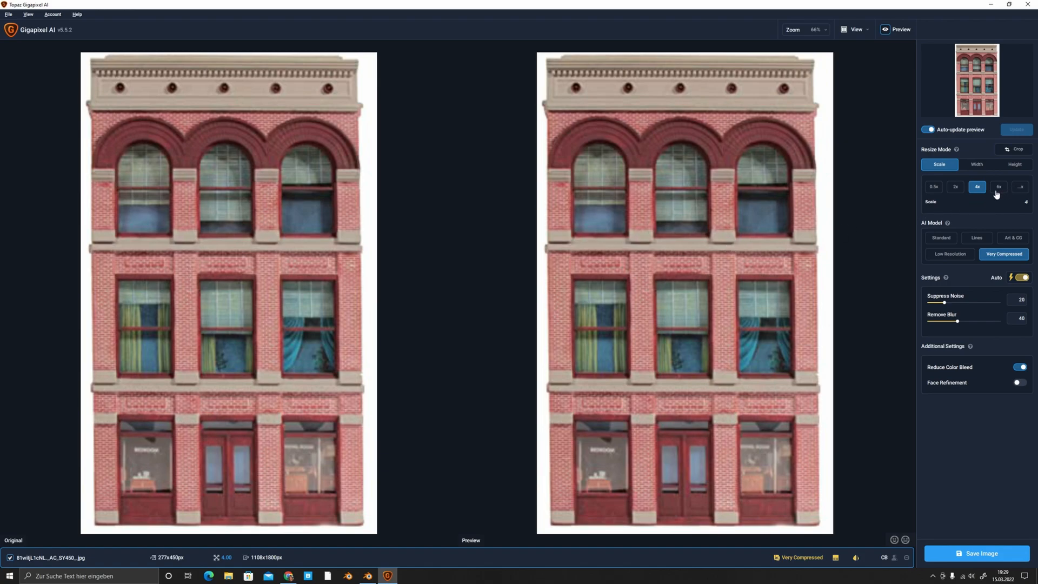
left_click(1021, 186)
left_click(999, 186)
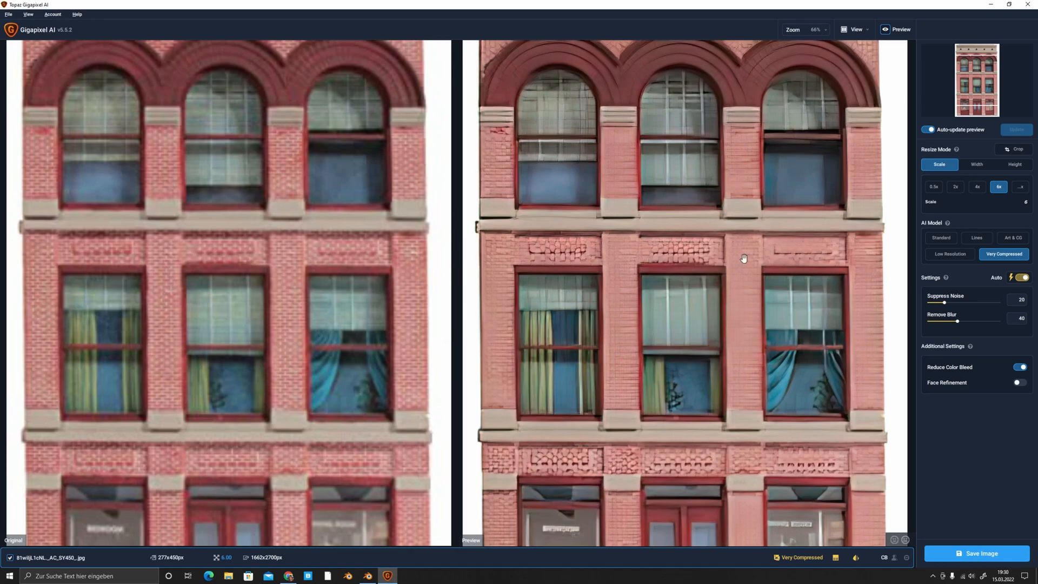
Step: Compare the original facade with the Very Compressed, Lines, Standard, Art & CG and Low Resolution AI model previews, checking the brick and window detail
scroll(669, 377, "down", 3)
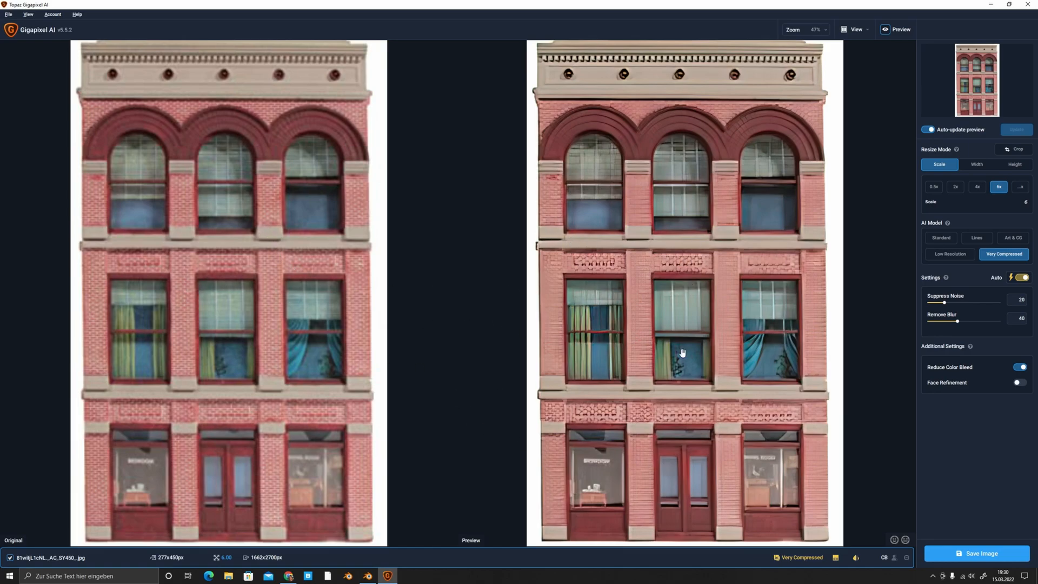
scroll(679, 355, "up", 2)
scroll(645, 369, "up", 2)
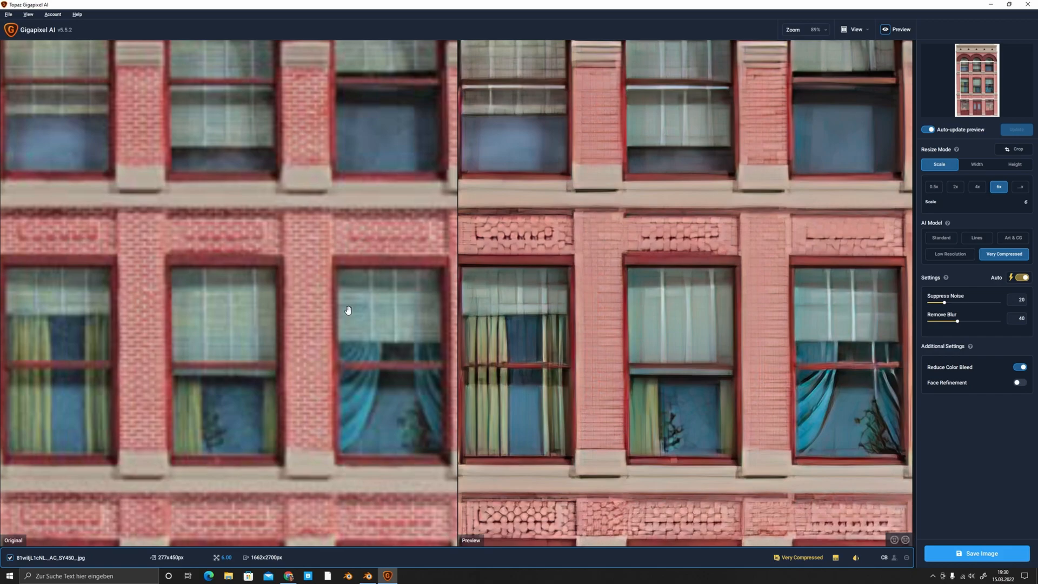
scroll(649, 335, "down", 3)
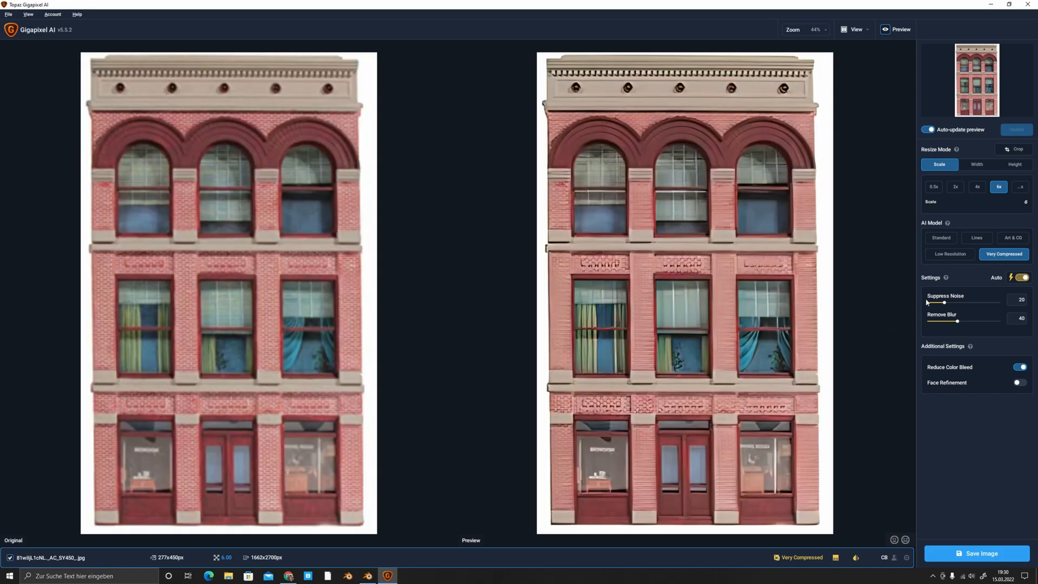
left_click(973, 242)
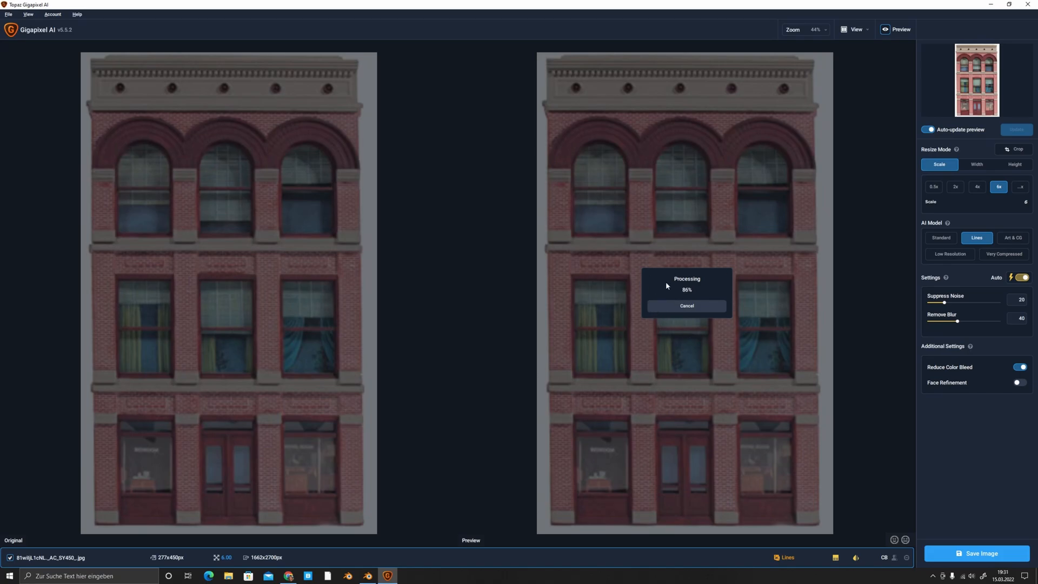
scroll(630, 306, "up", 3)
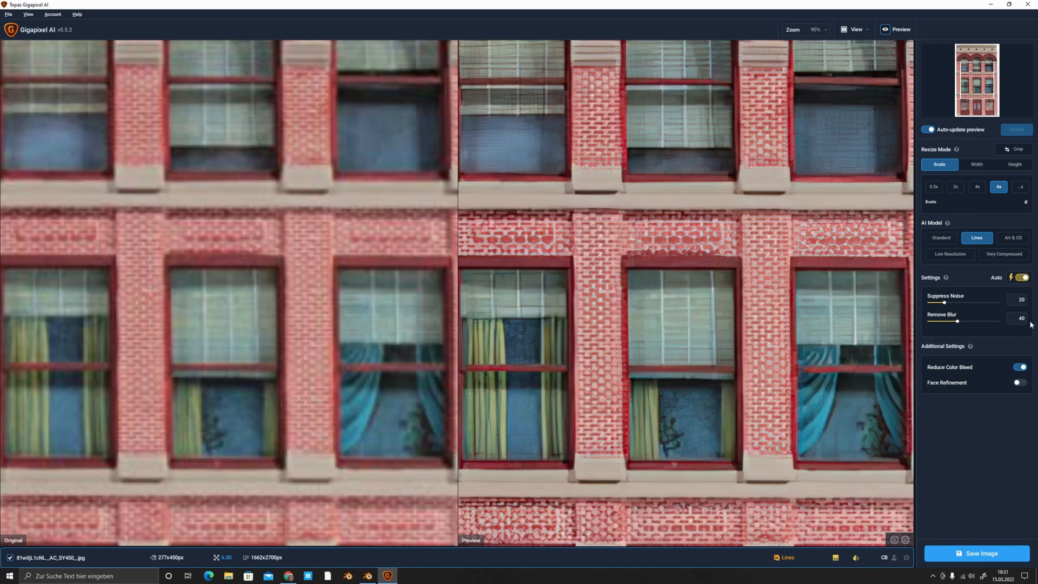
left_click(936, 240)
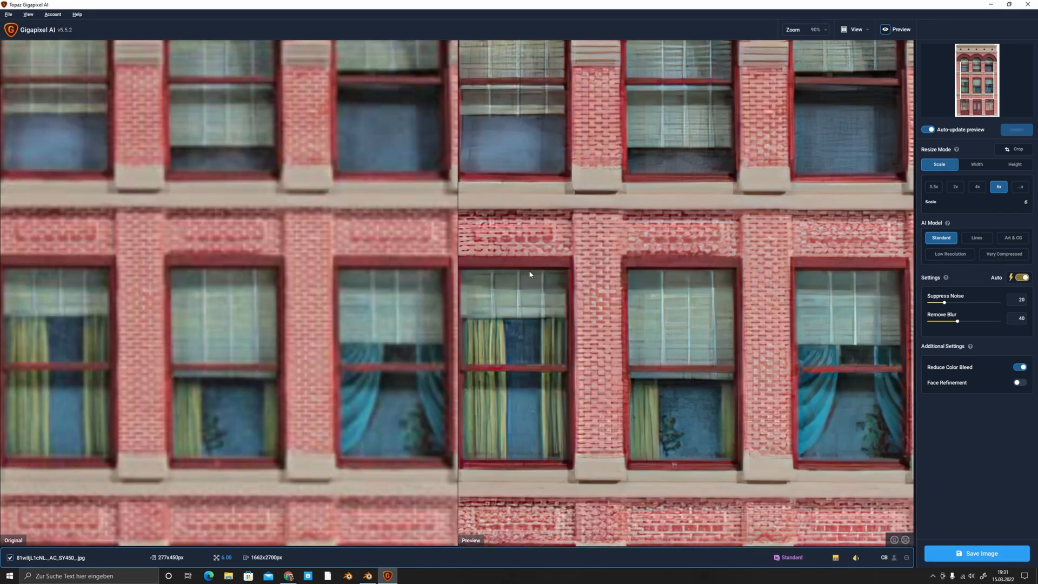
left_click(1015, 243)
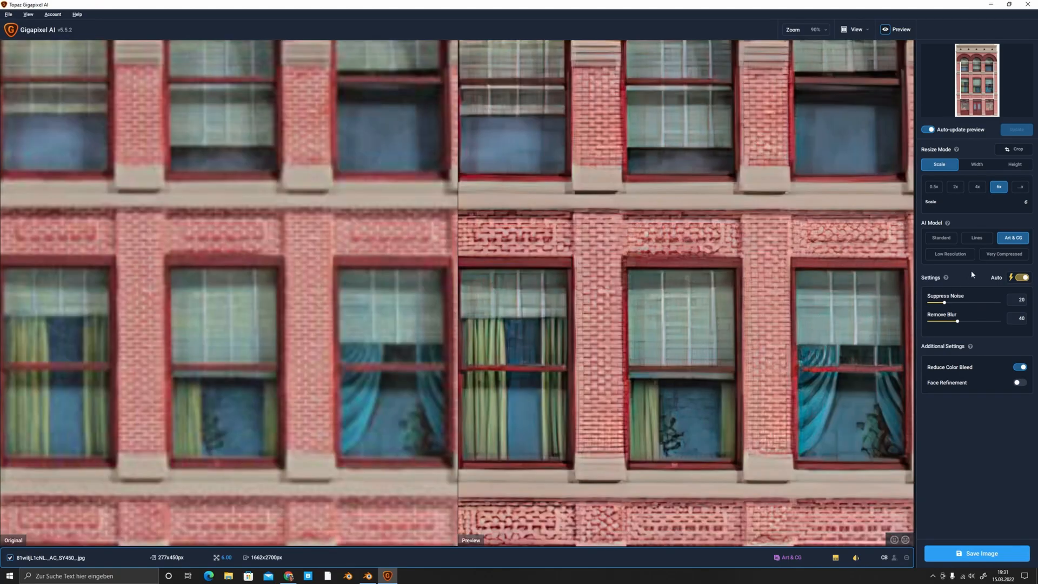
left_click(951, 257)
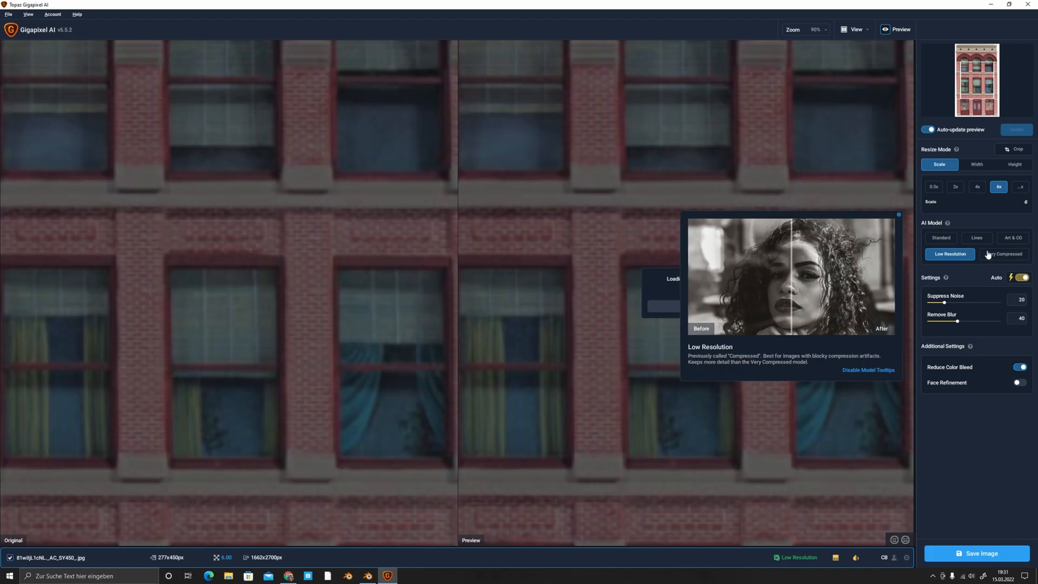
mouse_move(992, 261)
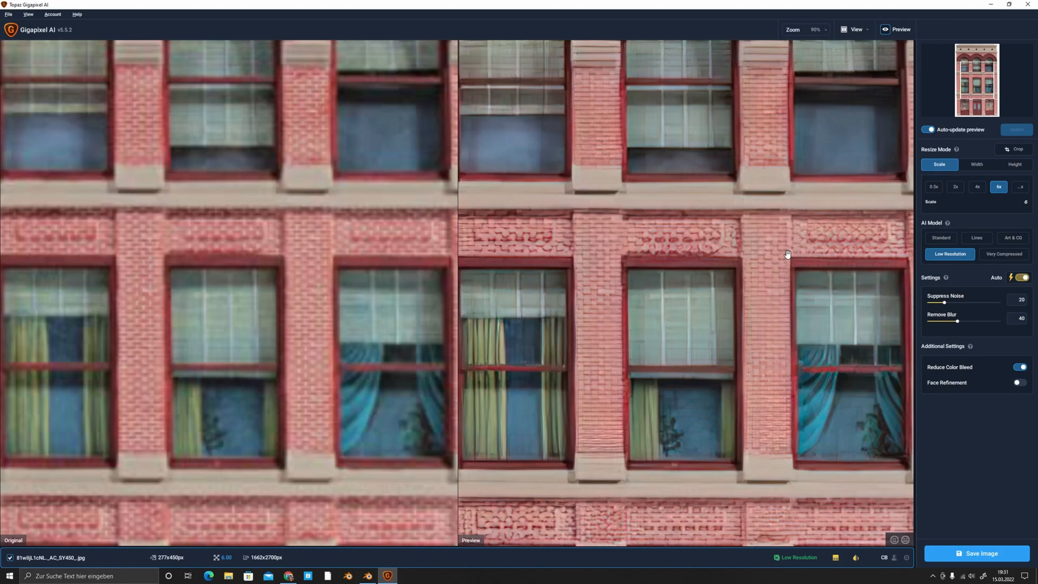
left_click(1004, 253)
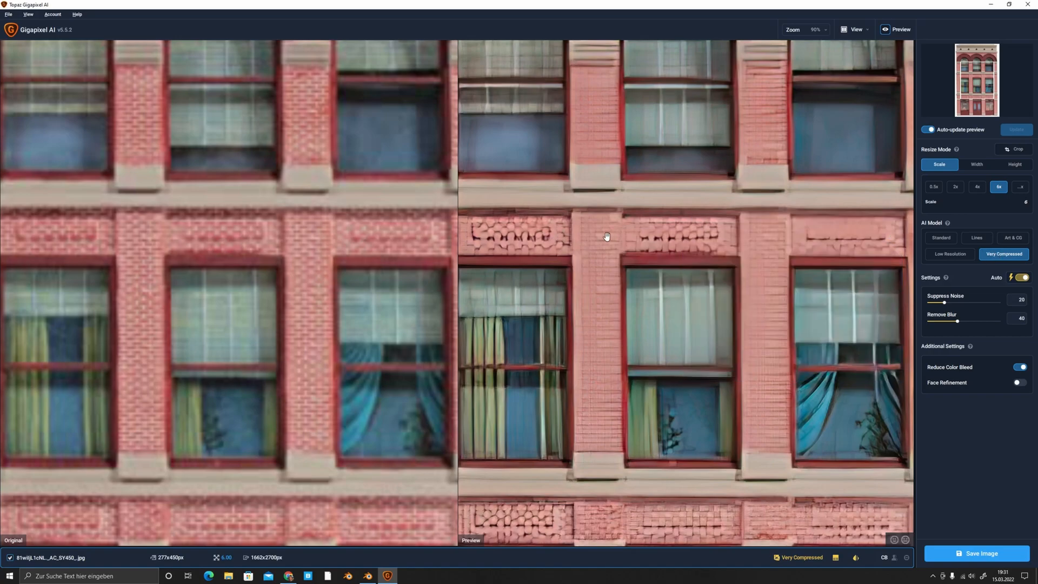
Step: Go through the Art & CG, Lines and Standard models once more and settle on the Low Resolution AI model for the facade
left_click(1009, 239)
left_click(985, 239)
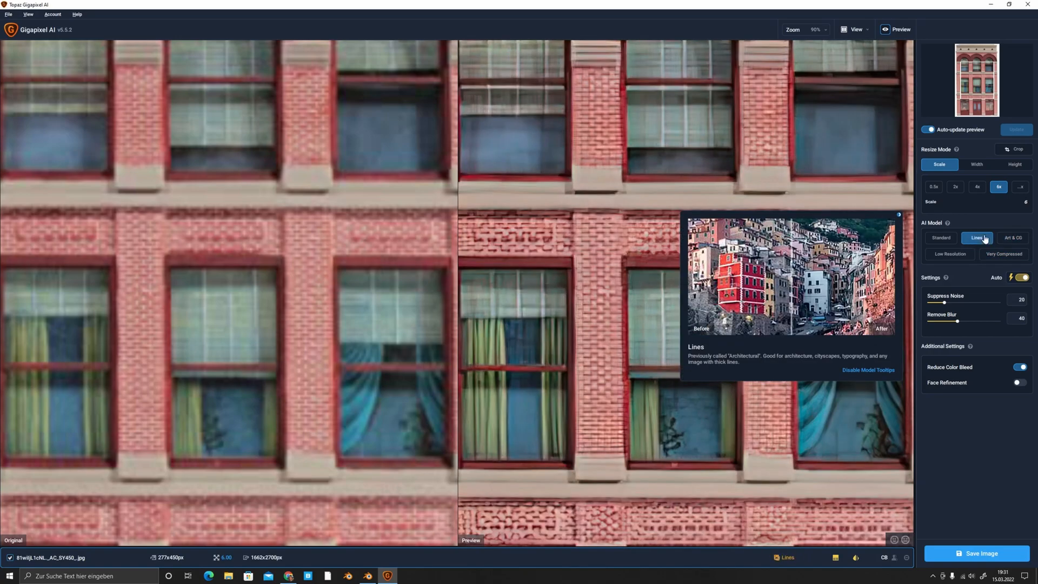
left_click(948, 239)
left_click(951, 254)
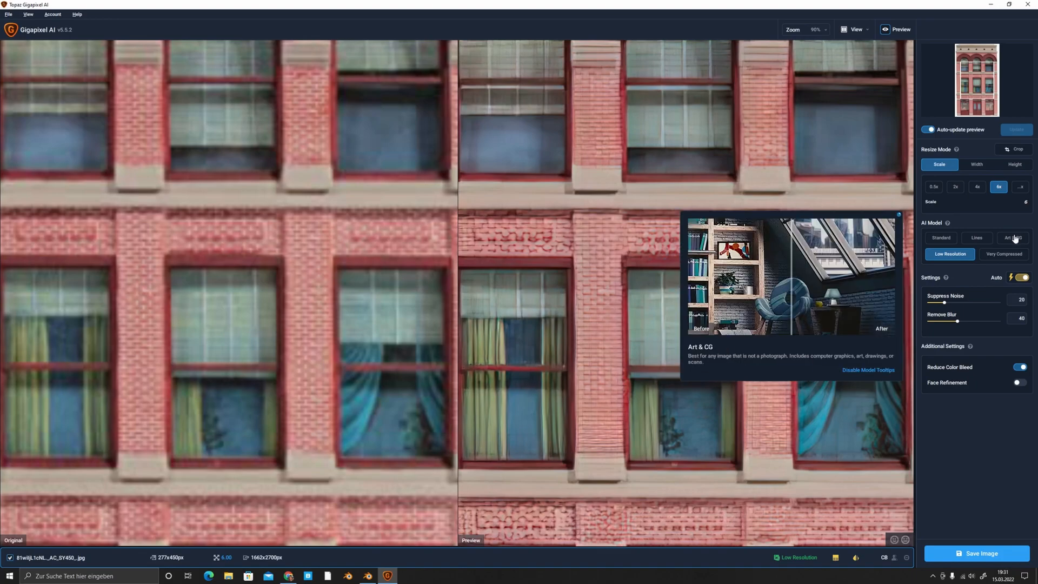
left_click(1013, 238)
left_click(947, 257)
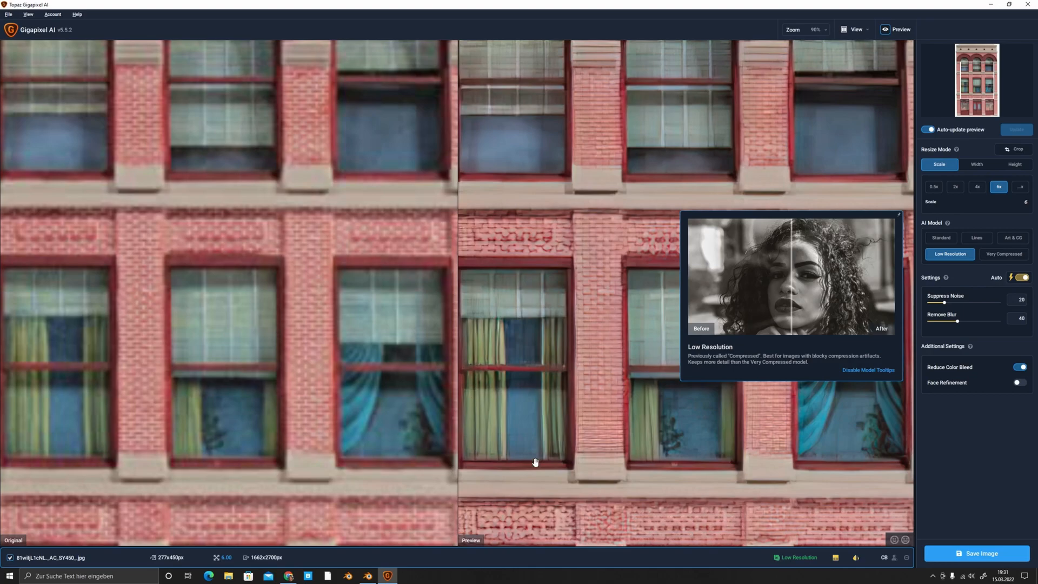
scroll(532, 364, "down", 3)
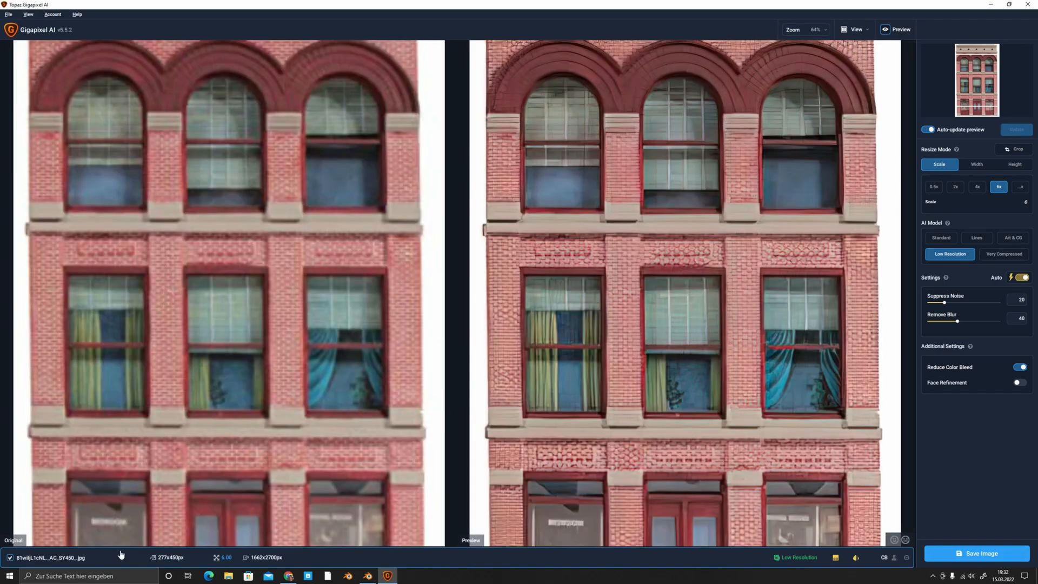
scroll(258, 332, "down", 2)
scroll(258, 332, "down", 1)
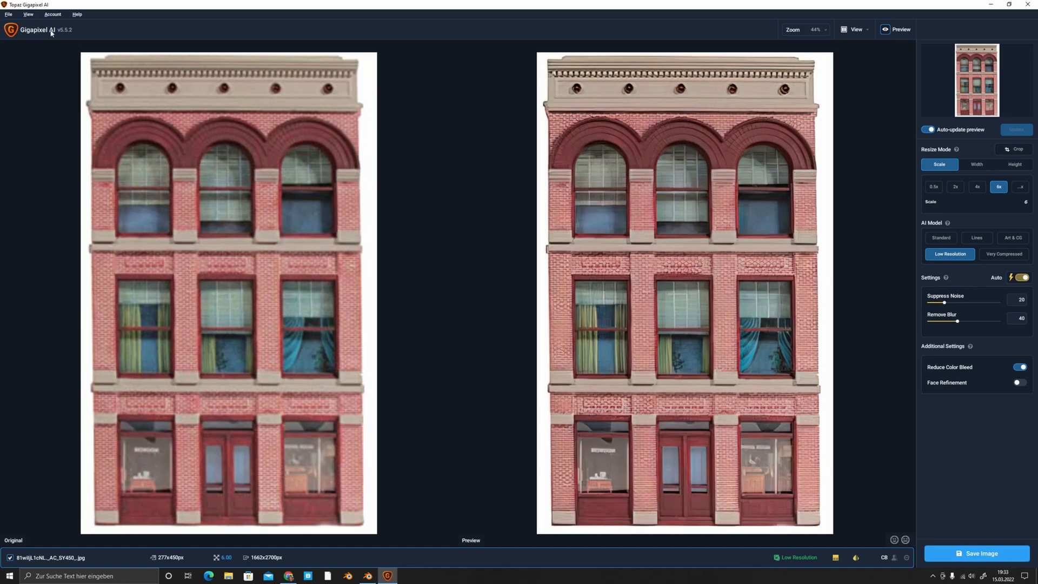
Step: Open the recently used image textured_0_IZRSfSu0.jpg alongside the facade image
left_click(8, 14)
mouse_move(21, 35)
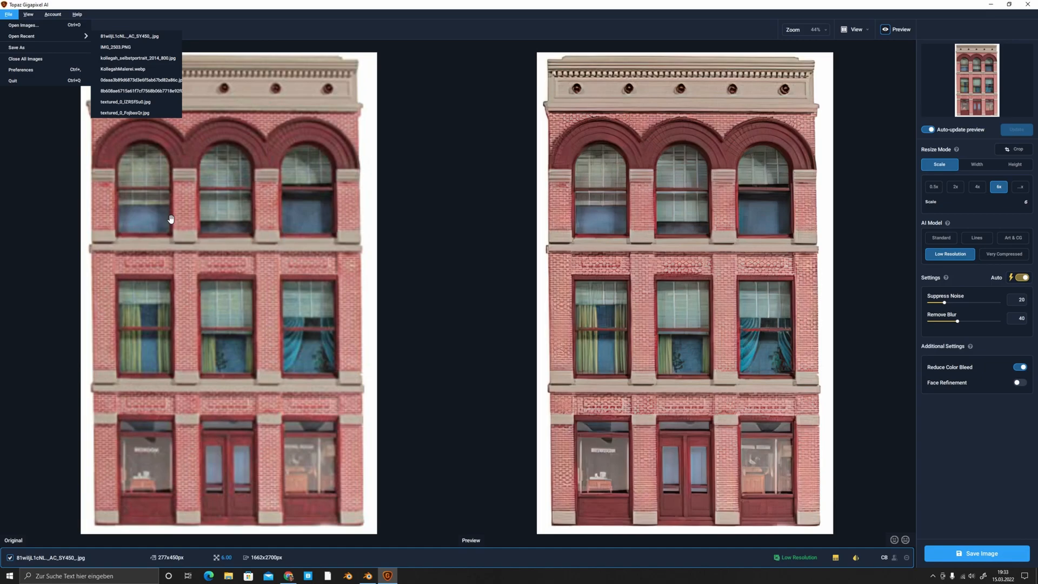
left_click(113, 265)
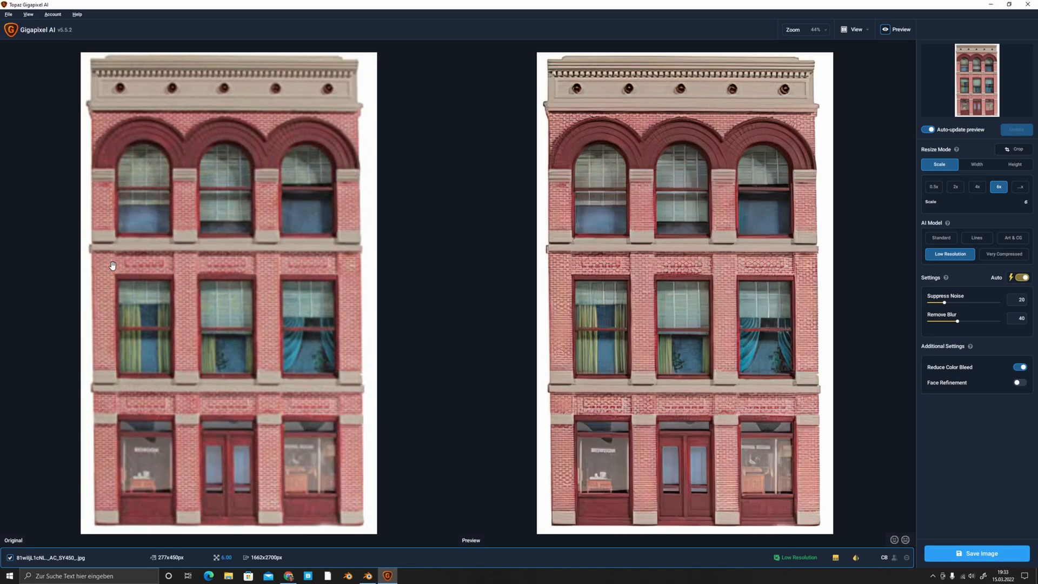
left_click(8, 15)
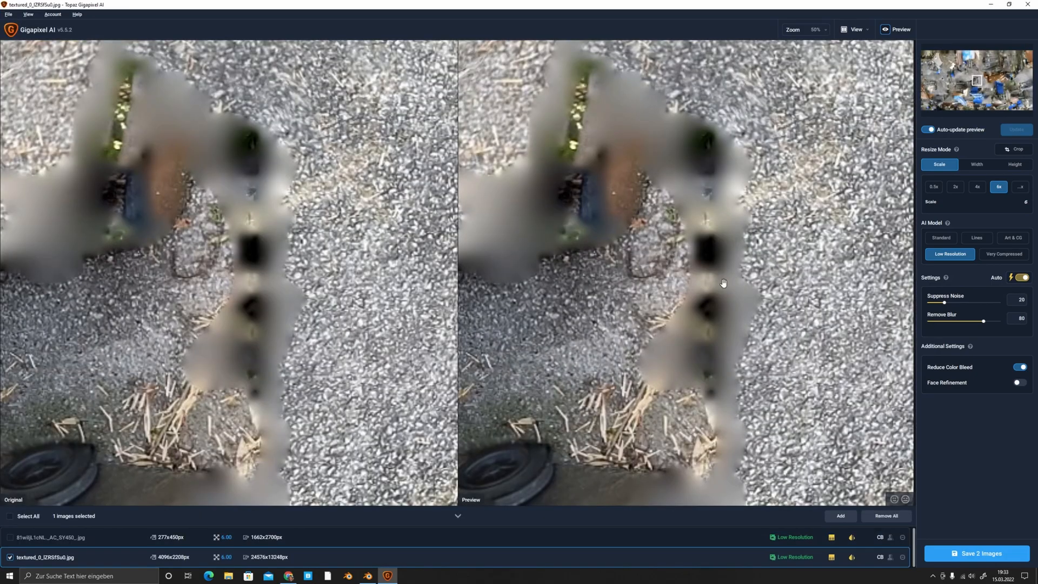
Step: Set the AI model of textured_0_IZRSfSu0.jpg to Very Compressed and preview the straw-covered ground beside the wooden planks
left_click(985, 254)
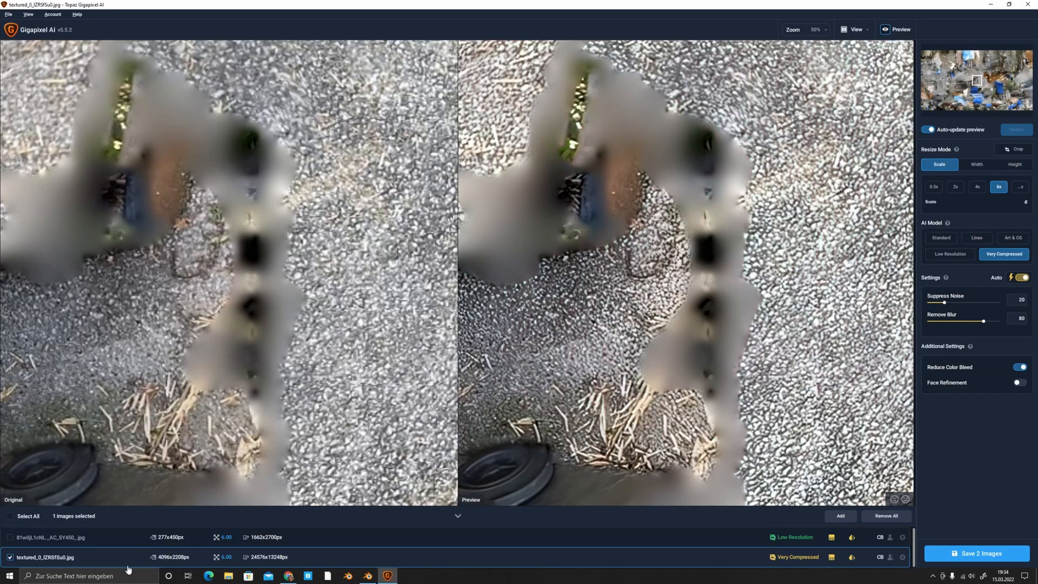
left_click(947, 90)
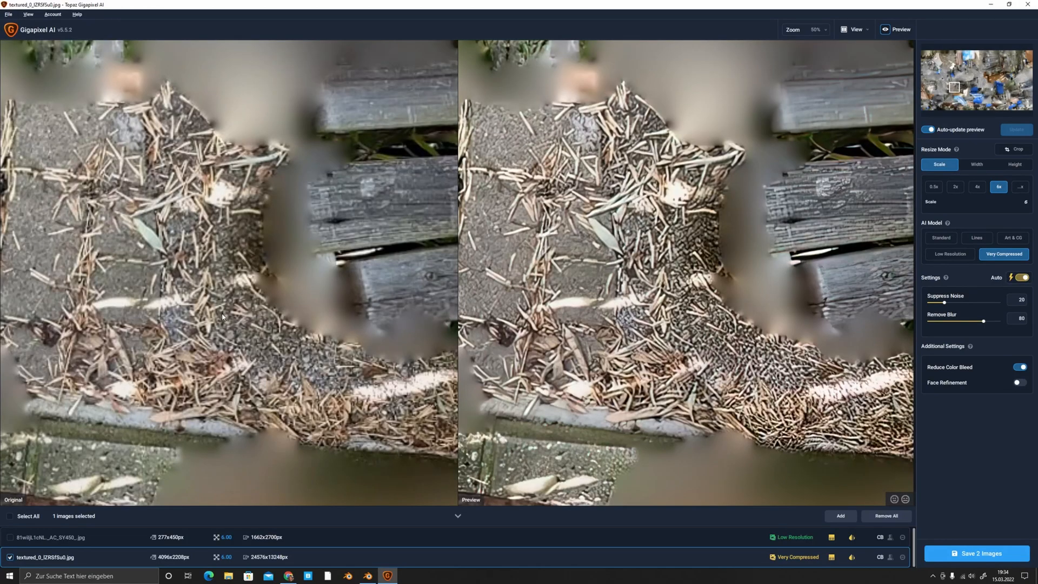
Step: Switch to Blender, show the scene in rendered shading, and examine the texture detail on the brown bin, ball, straw and fence
left_click(368, 576)
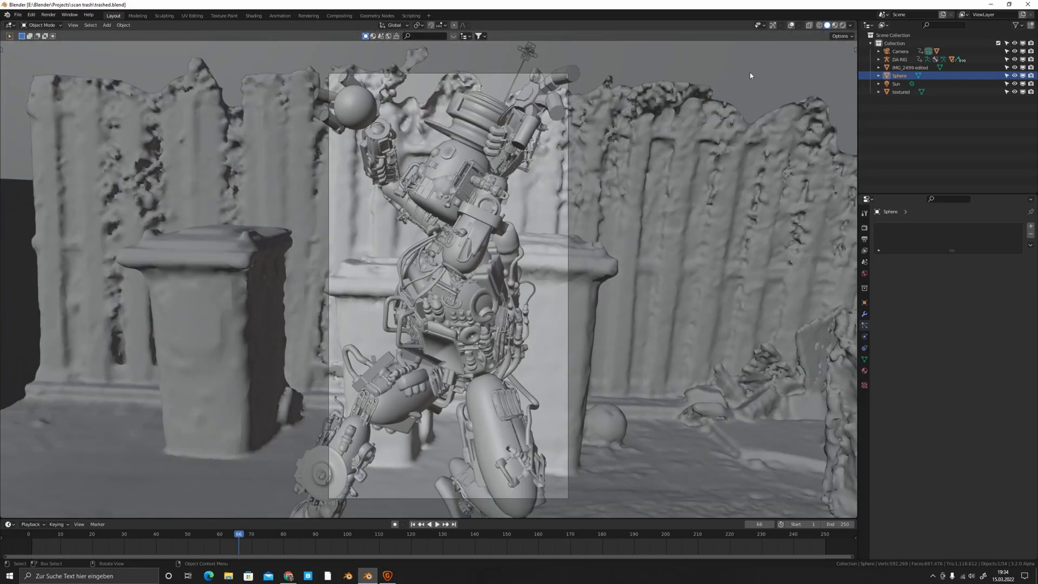
left_click(843, 25)
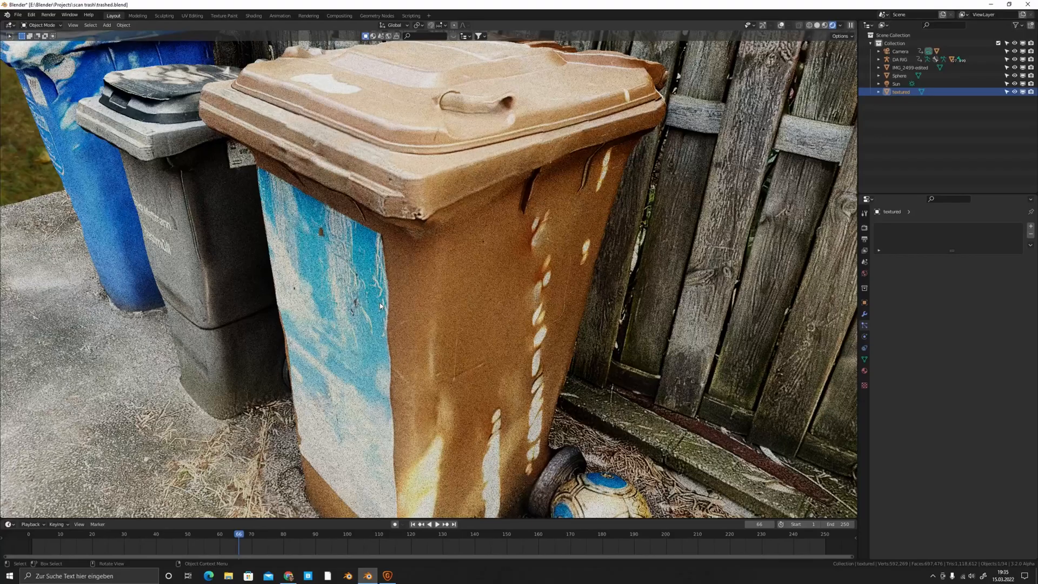
left_click_drag(241, 336, 244, 373)
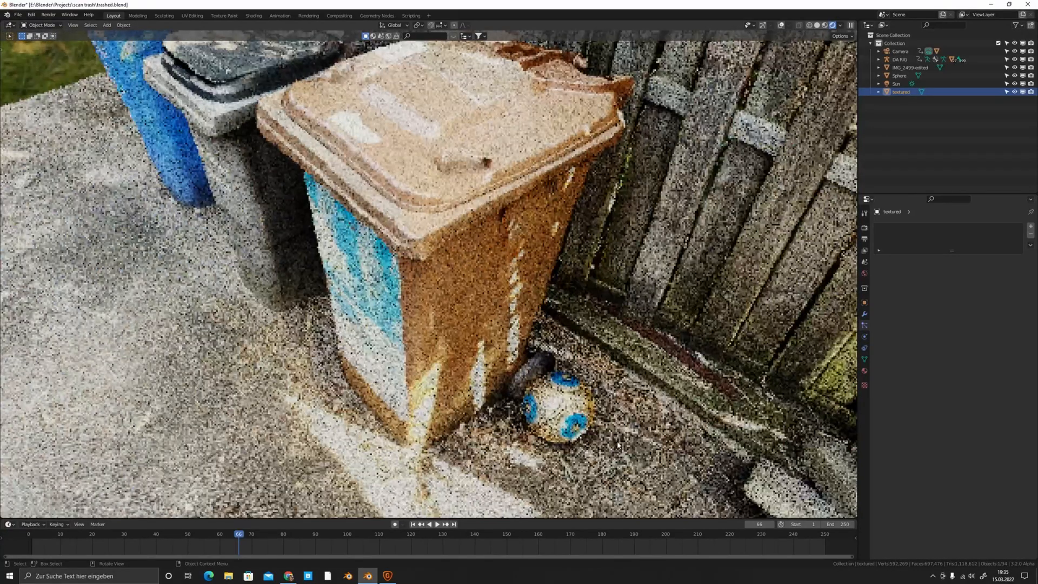
left_click_drag(414, 349, 381, 341)
scroll(439, 149, "up", 4)
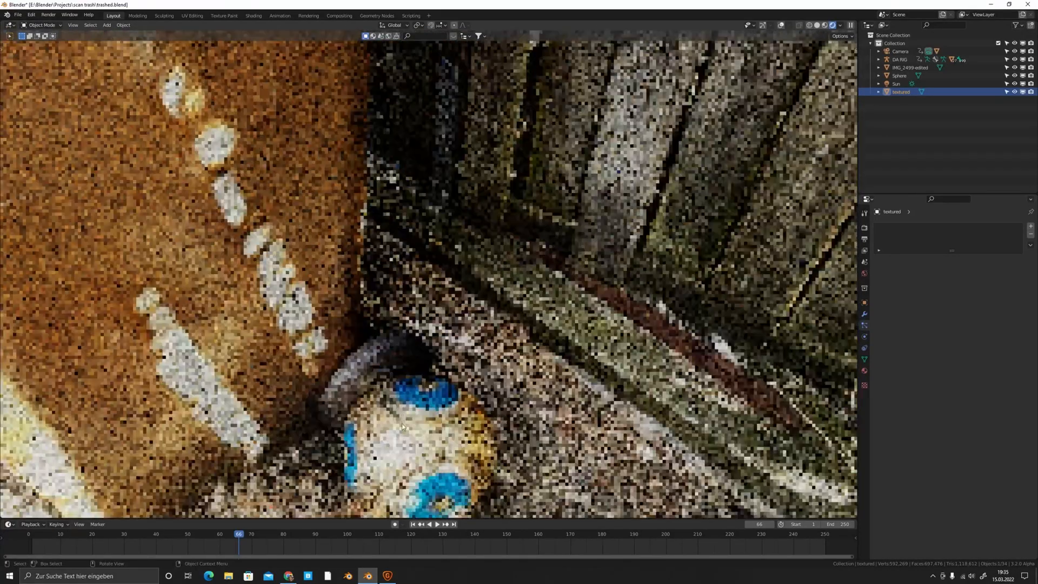
left_click_drag(440, 142, 415, 327)
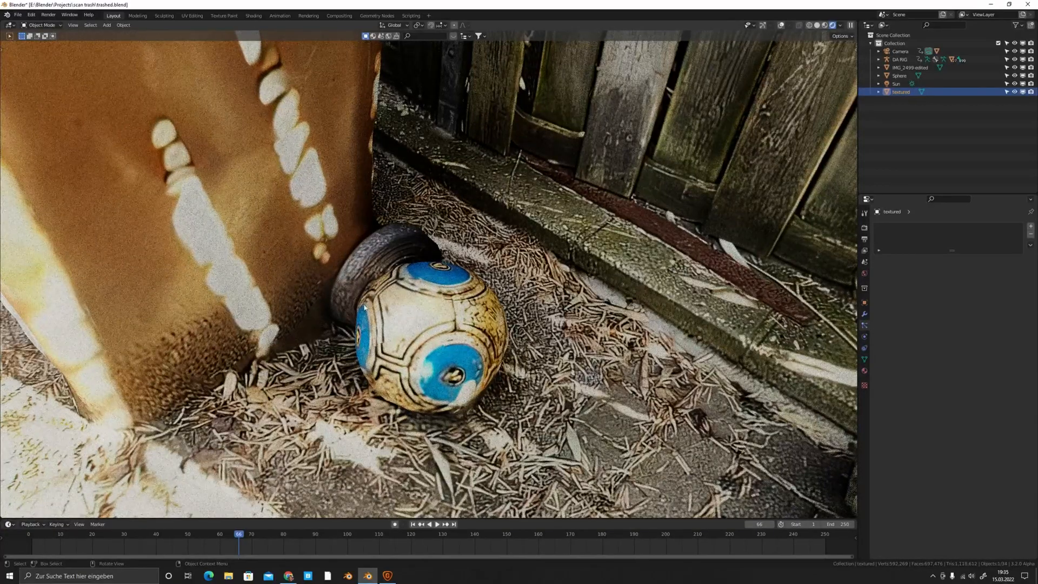
scroll(374, 374, "down", 4)
left_click_drag(374, 375, 463, 346)
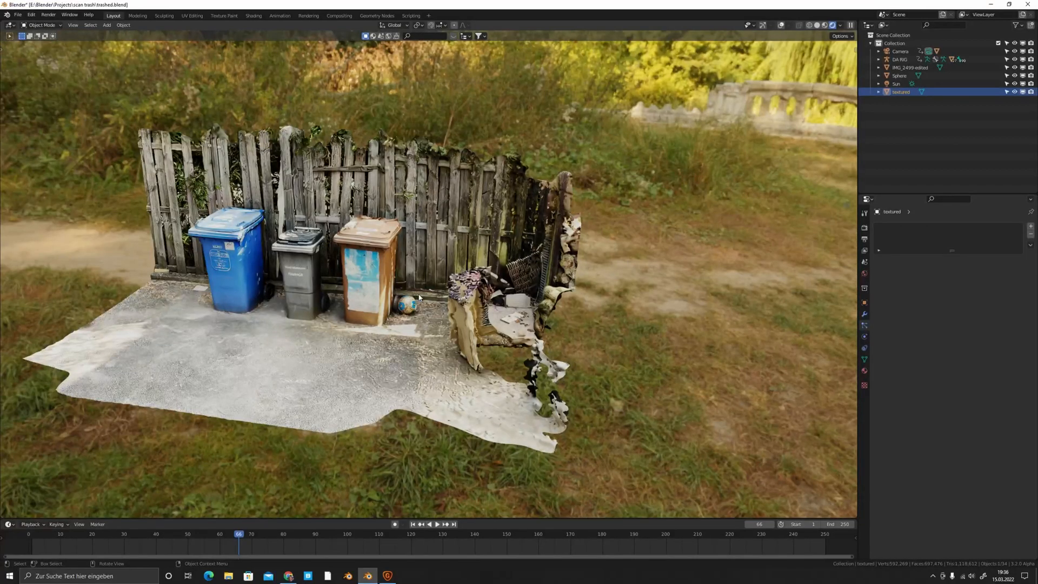
Step: Return the viewport to the camera view in solid shading with the Sun selected, and switch back to Gigapixel AI
key("KP_0")
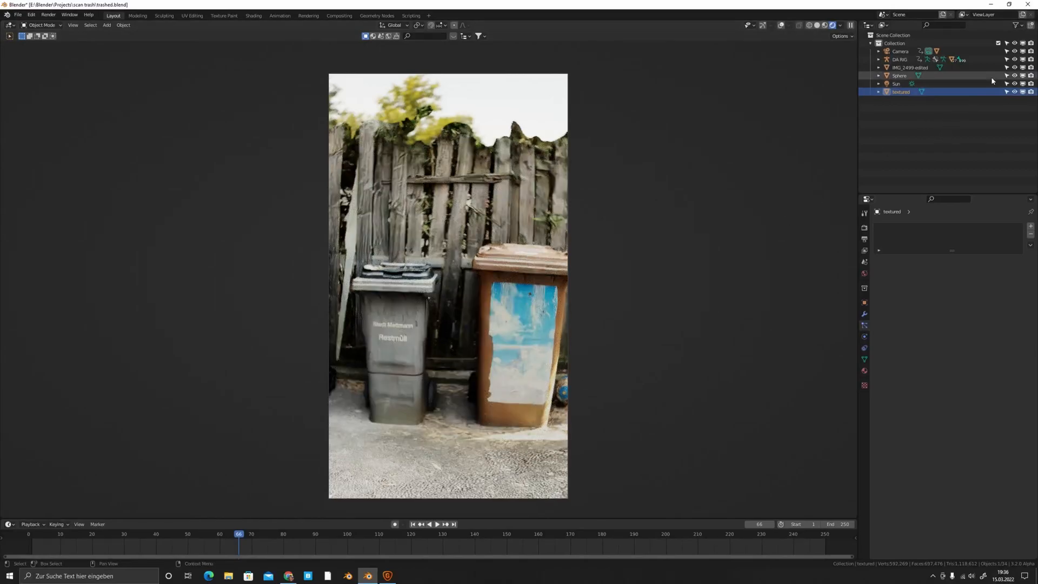
left_click(898, 84)
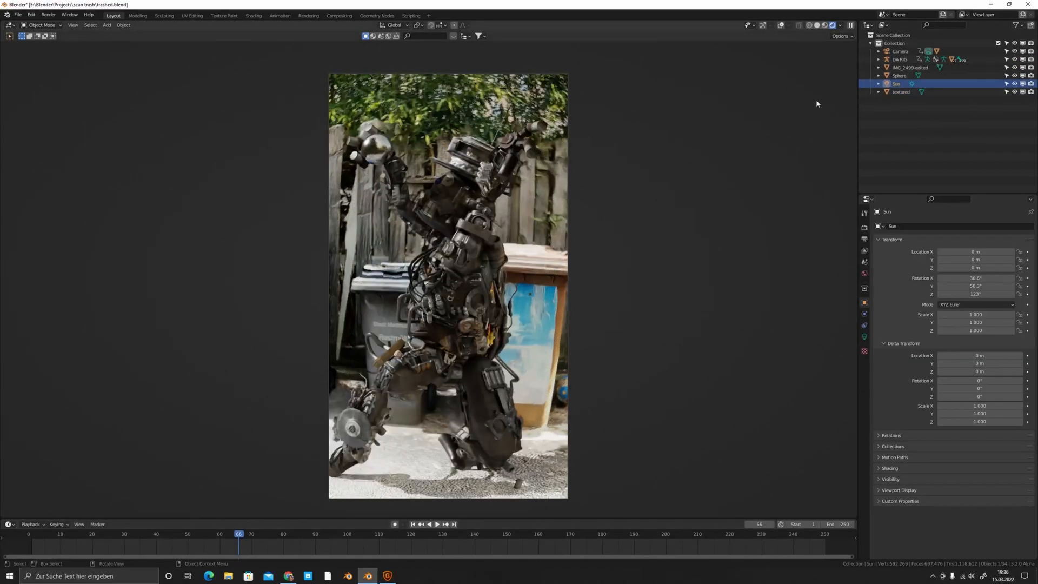
left_click(818, 25)
left_click(387, 576)
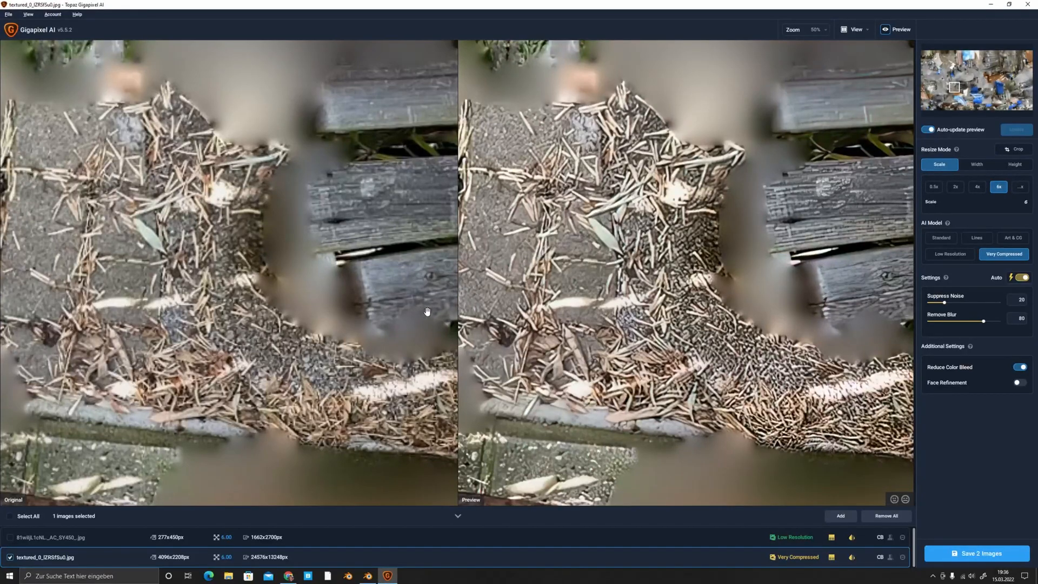